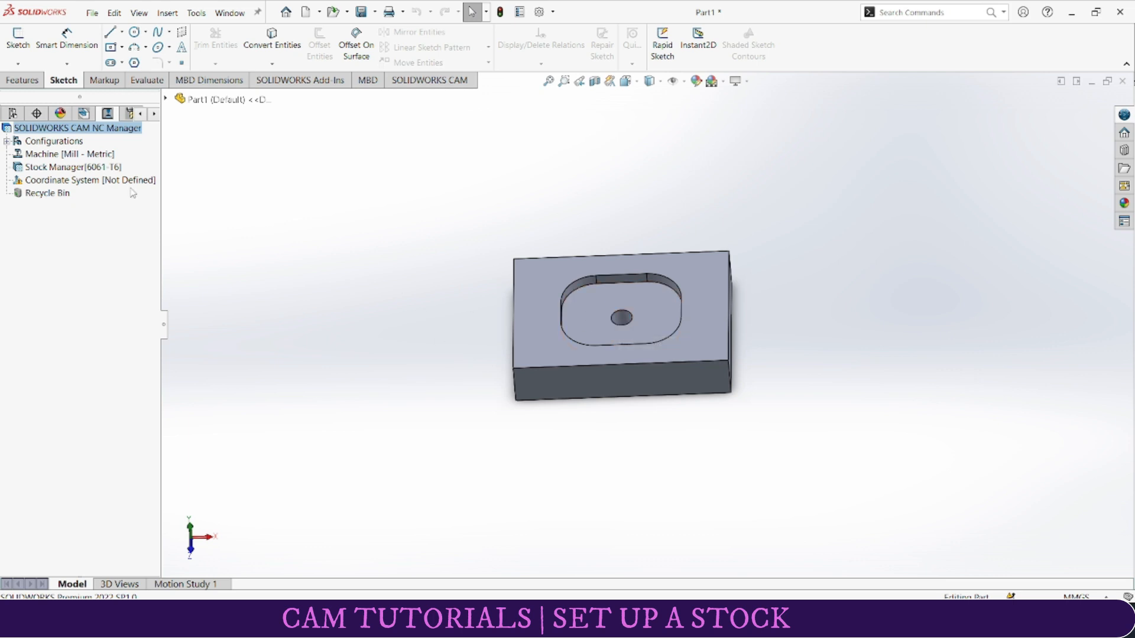
# Step: Define the stock as a bounding box of 6061-T6 material with Origin as its coordinate system
pyautogui.rightClick(43, 167)
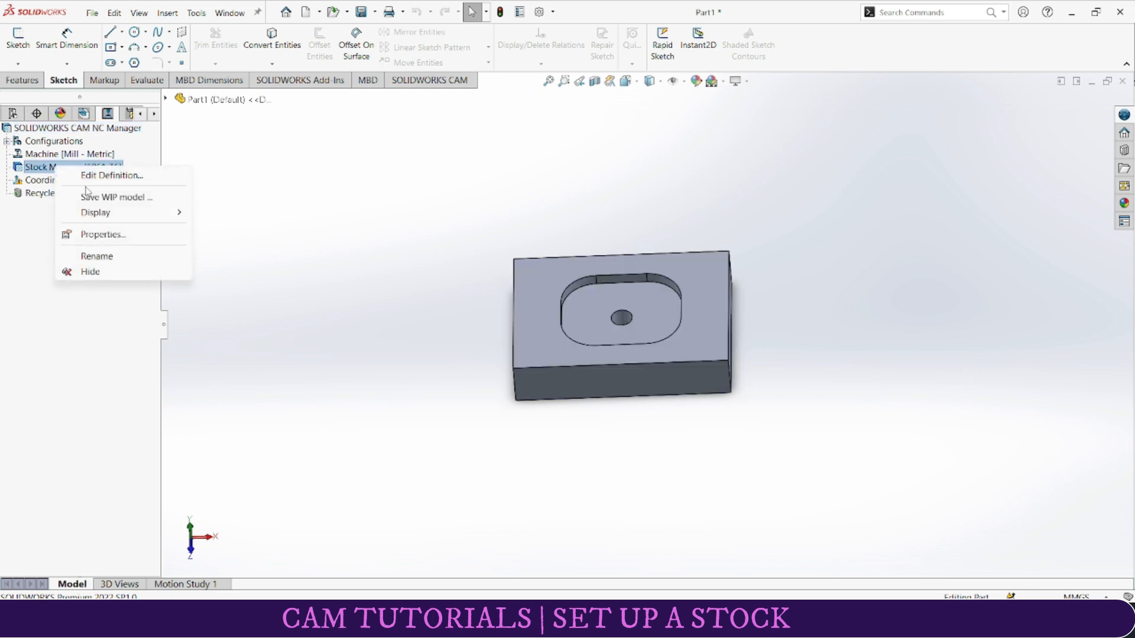
pyautogui.click(103, 176)
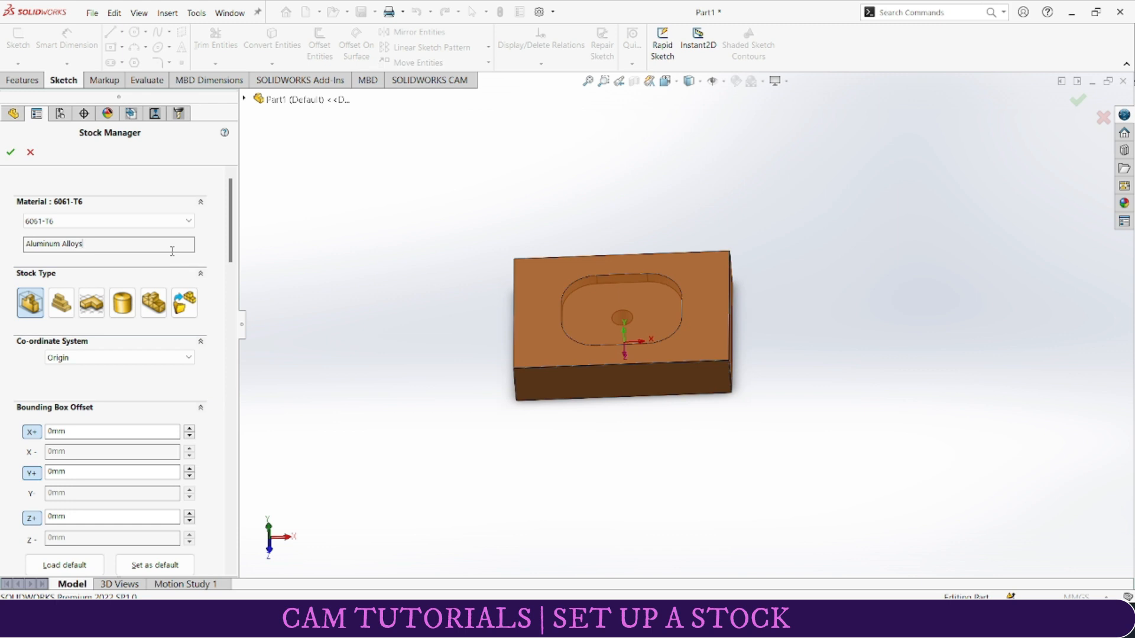
pyautogui.click(148, 227)
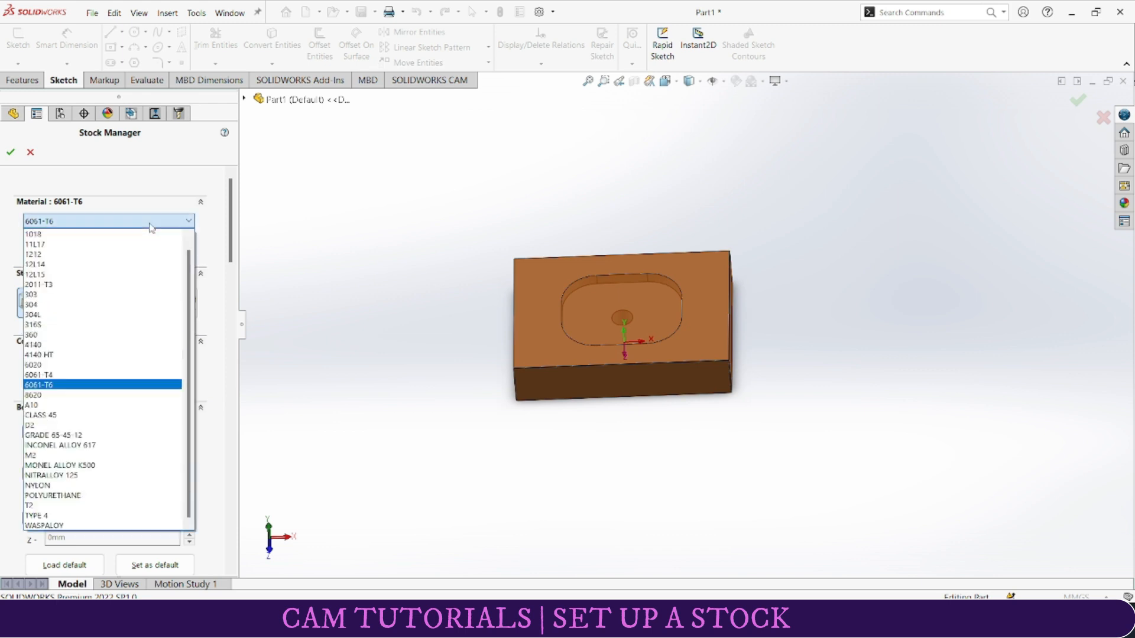
pyautogui.click(121, 385)
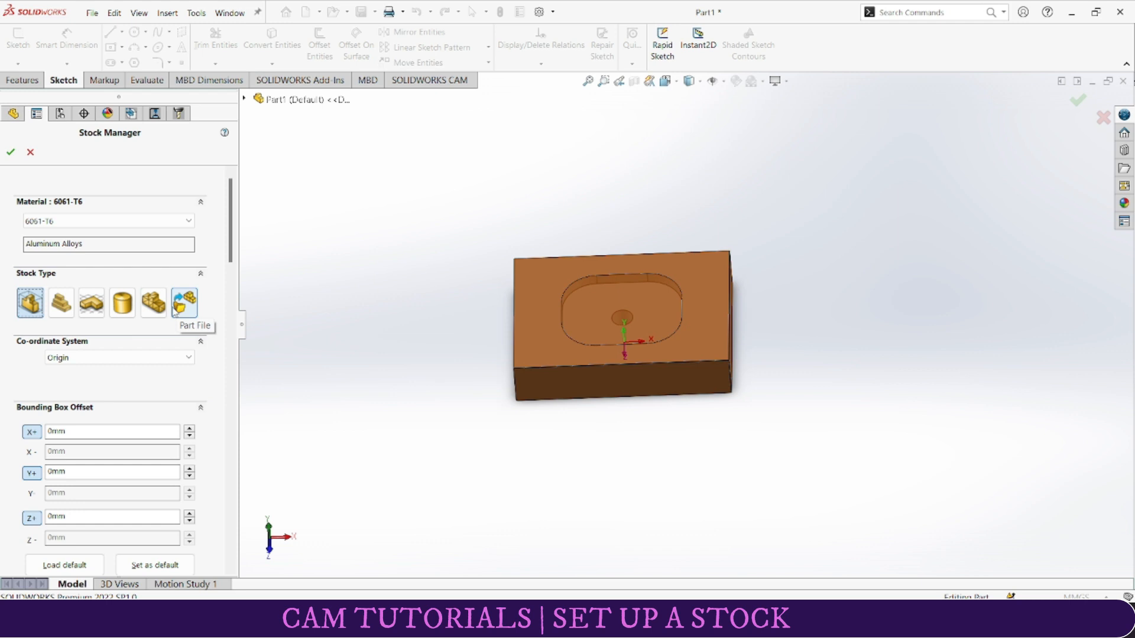
pyautogui.click(130, 361)
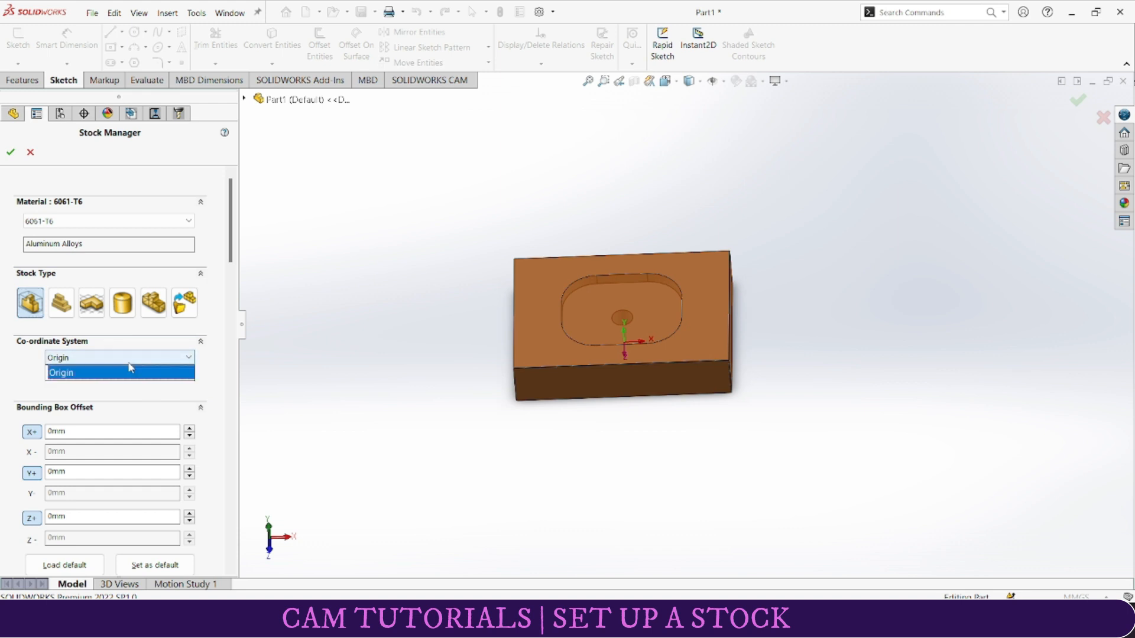
pyautogui.click(130, 366)
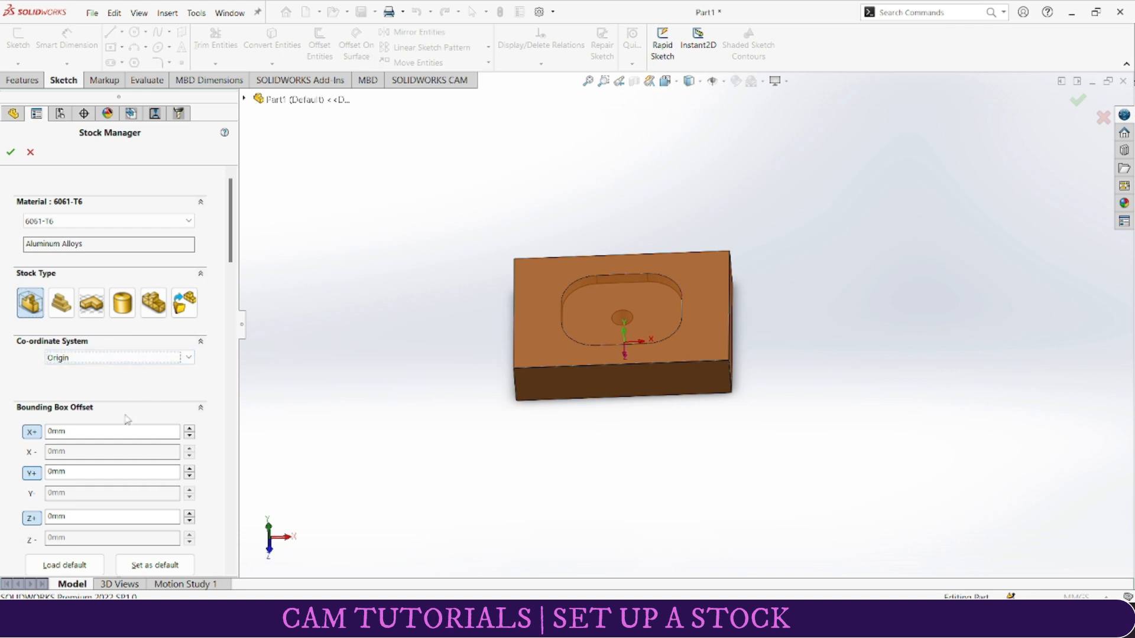
pyautogui.scroll(-3, 126, 420)
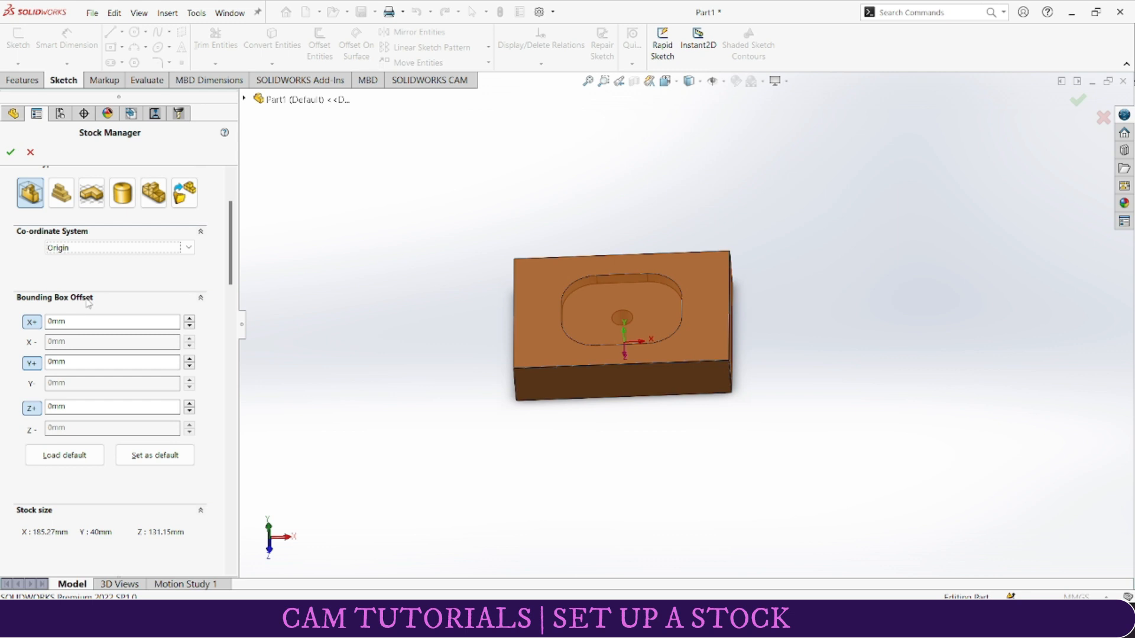
pyautogui.click(11, 152)
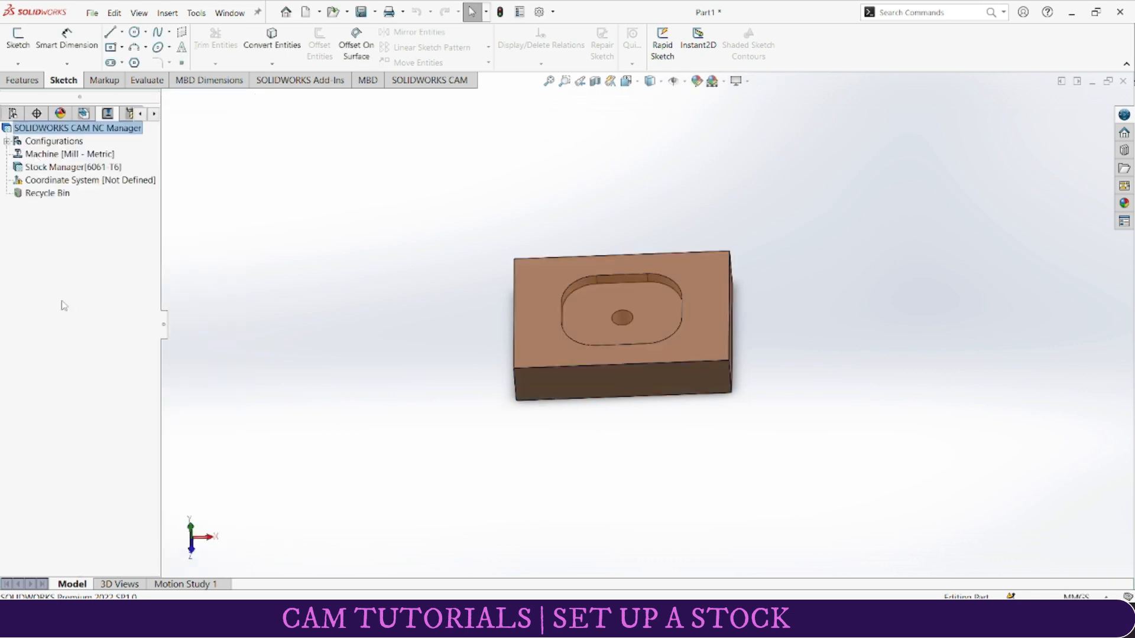
# Step: Edit the CAM coordinate system definition using the User Defined method
pyautogui.rightClick(54, 180)
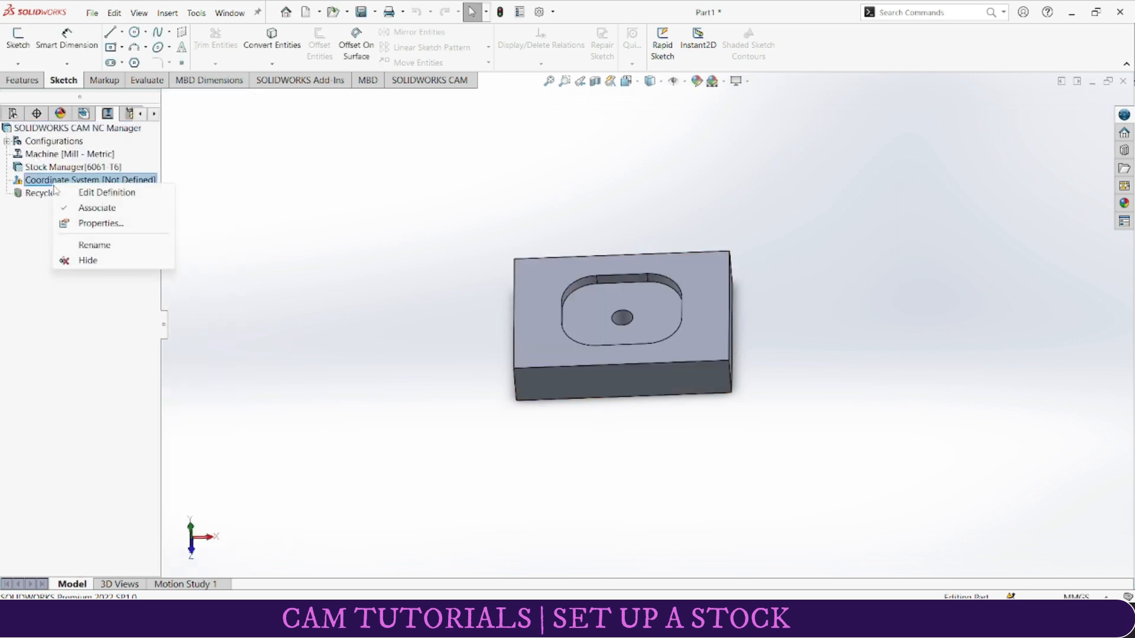
pyautogui.click(94, 192)
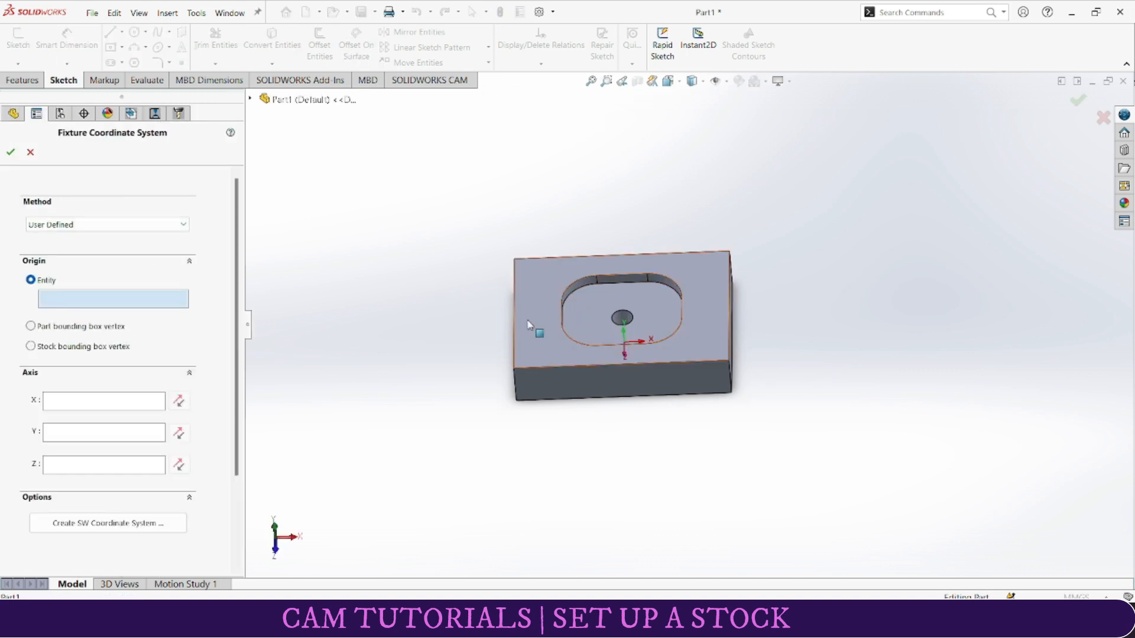
pyautogui.click(76, 309)
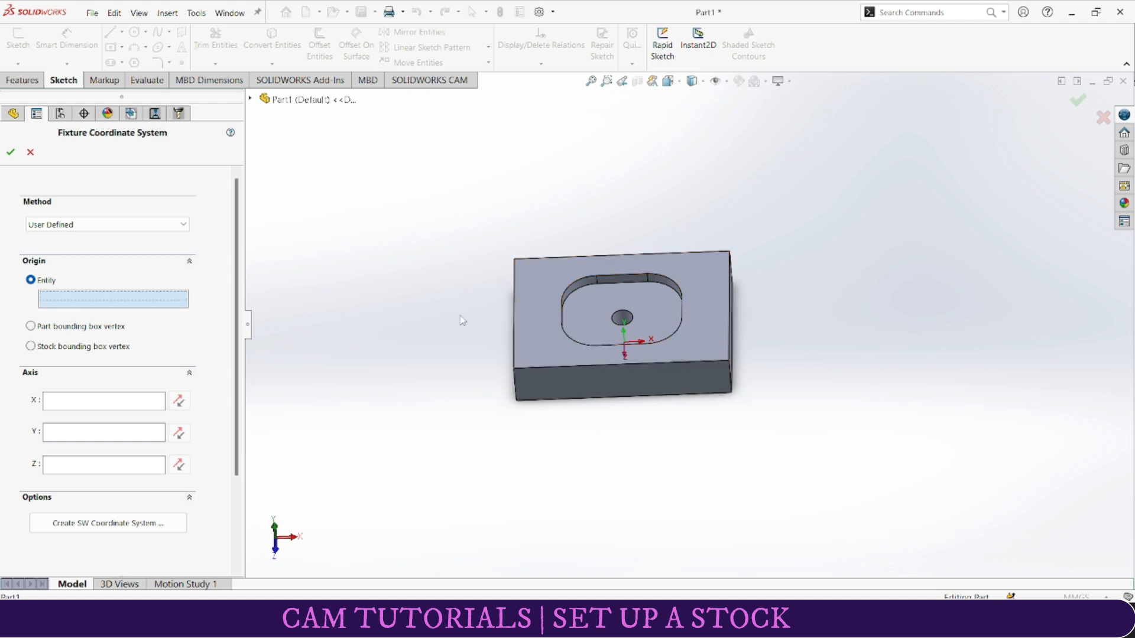
pyautogui.click(77, 225)
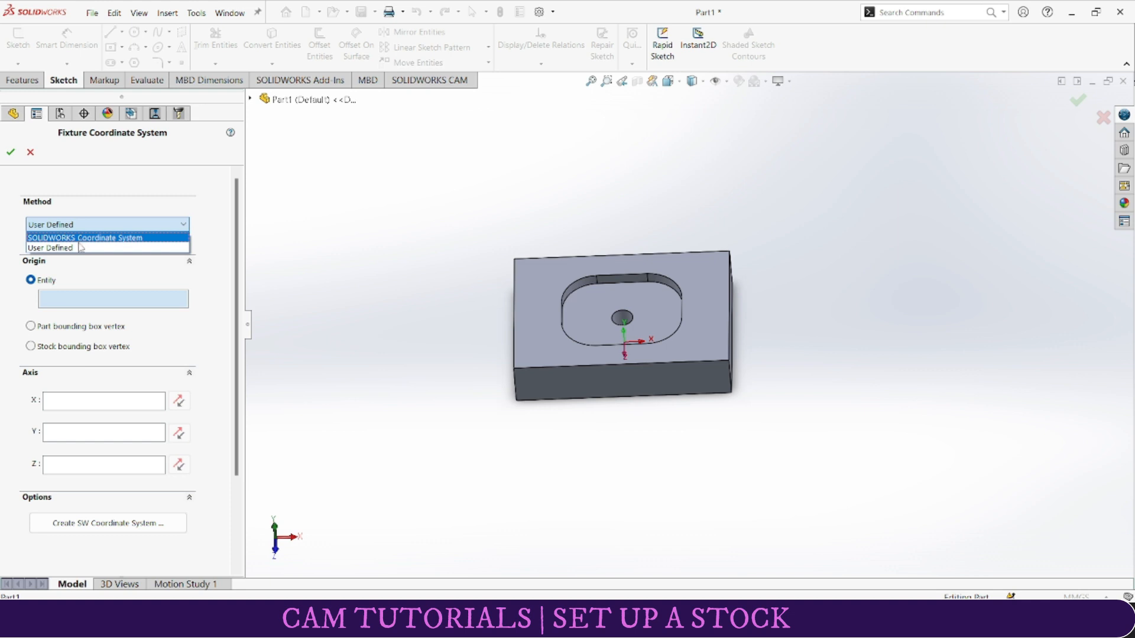
pyautogui.click(82, 248)
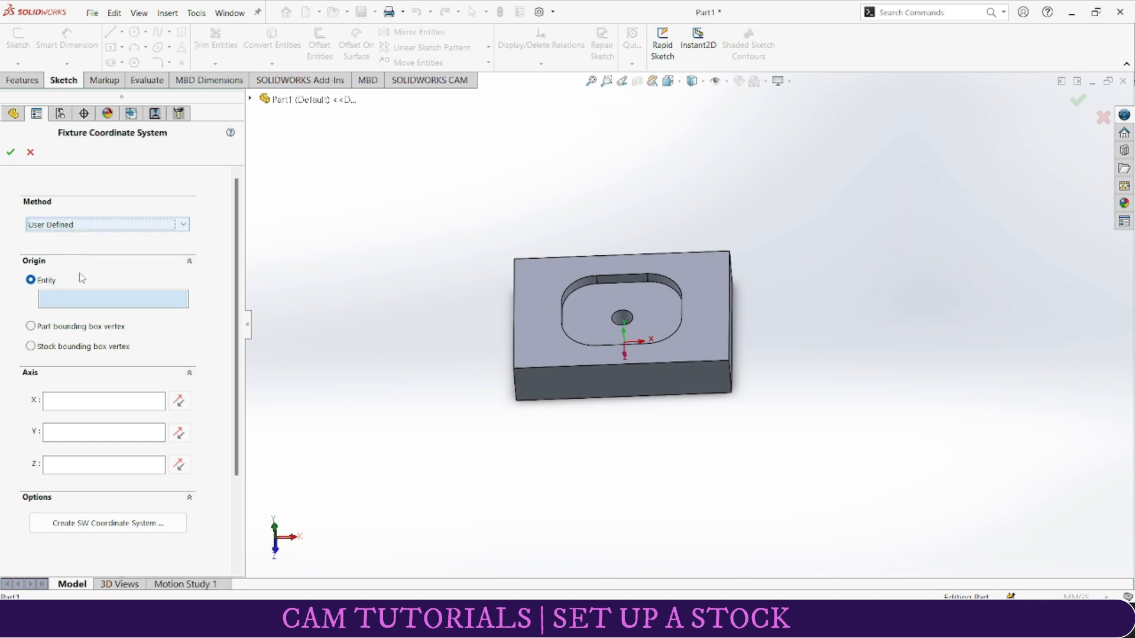
# Step: Try the part bounding box, stock bounding box and entity origin options, picking the top face's front-left corner as the entity
pyautogui.click(52, 326)
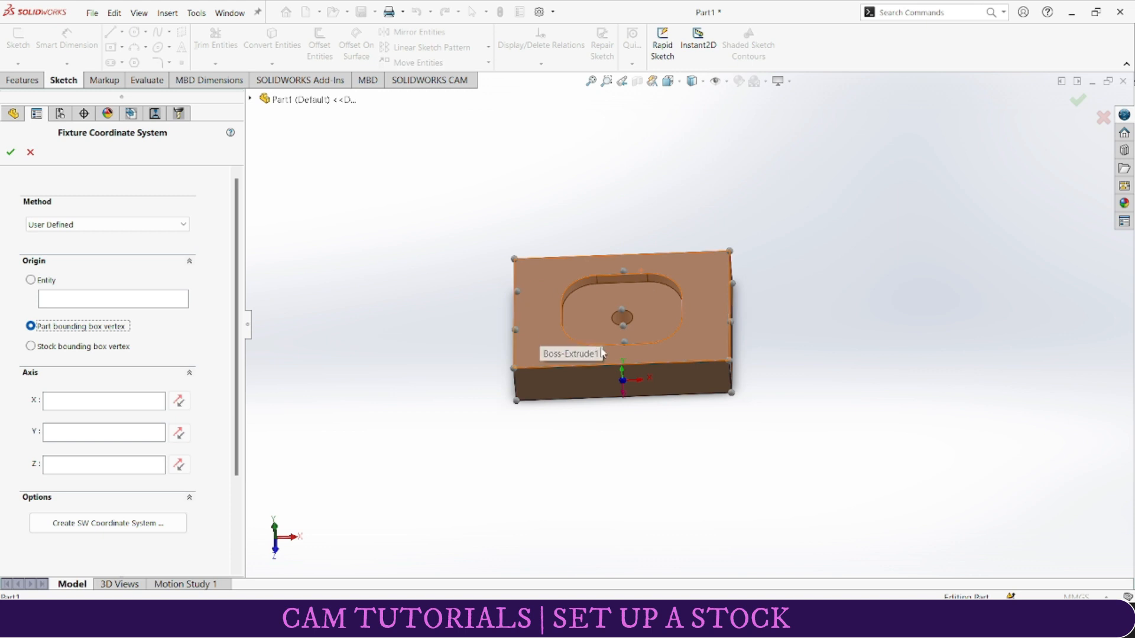
pyautogui.moveTo(663, 300); pyautogui.dragTo(656, 451, button='middle')
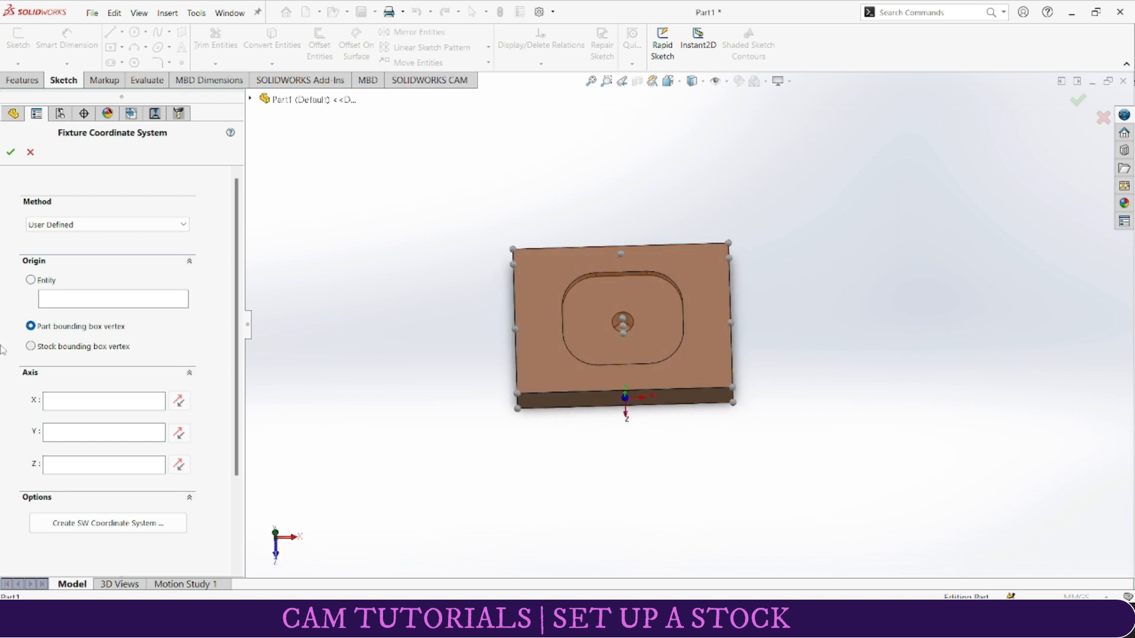
pyautogui.click(50, 349)
pyautogui.moveTo(445, 390); pyautogui.dragTo(382, 349, button='middle')
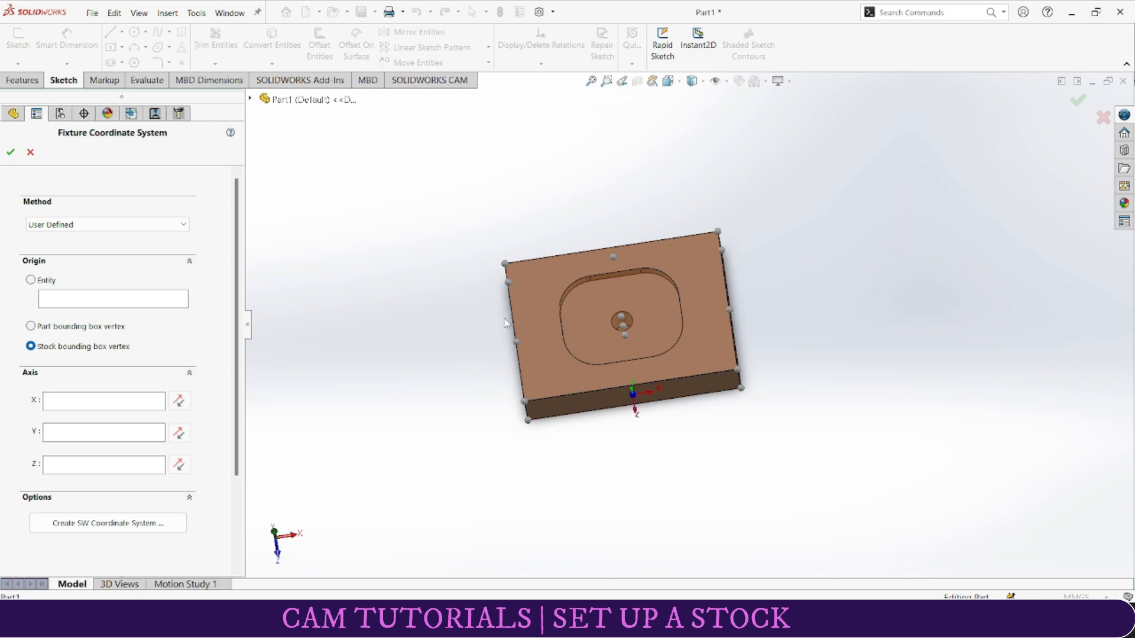
pyautogui.moveTo(571, 337); pyautogui.dragTo(629, 319, button='middle')
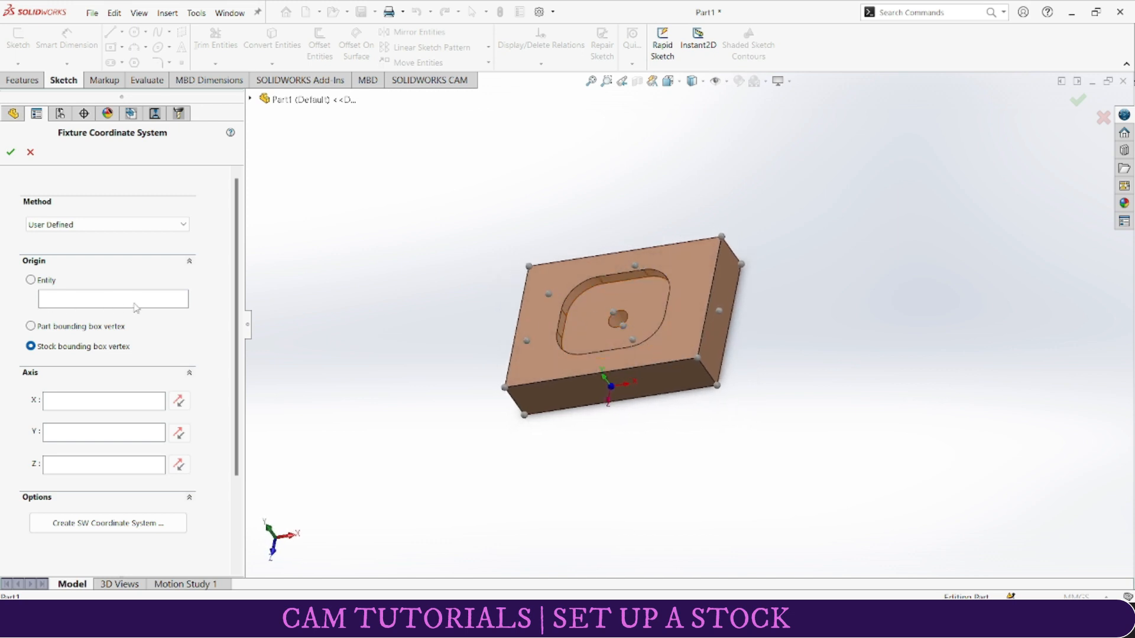
pyautogui.click(613, 312)
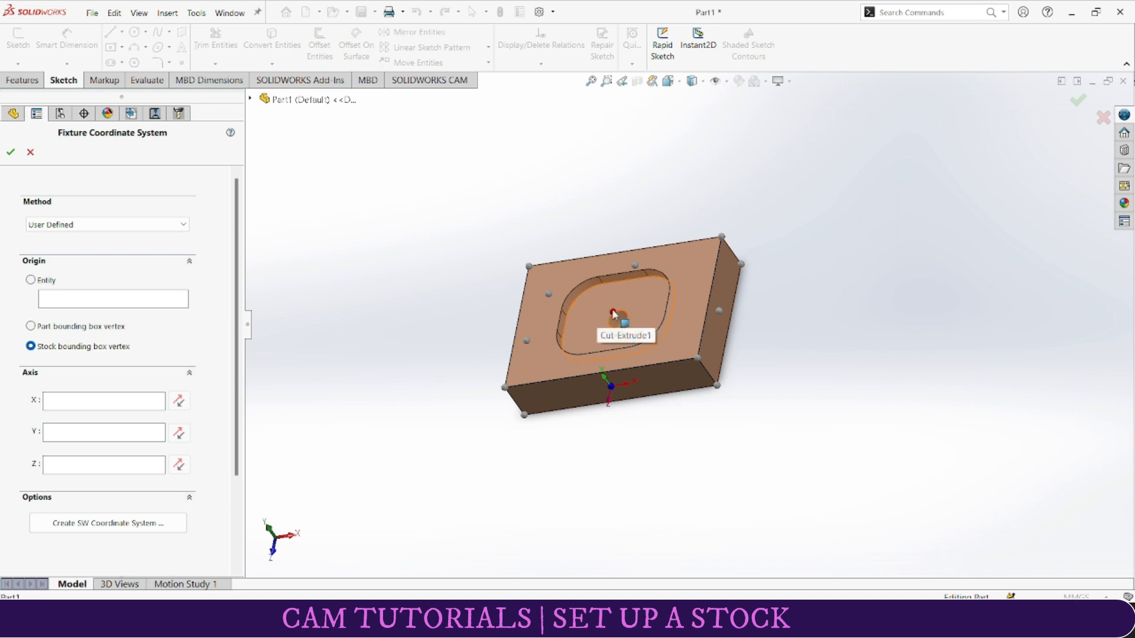
pyautogui.moveTo(464, 297); pyautogui.dragTo(476, 334, button='middle')
pyautogui.click(31, 281)
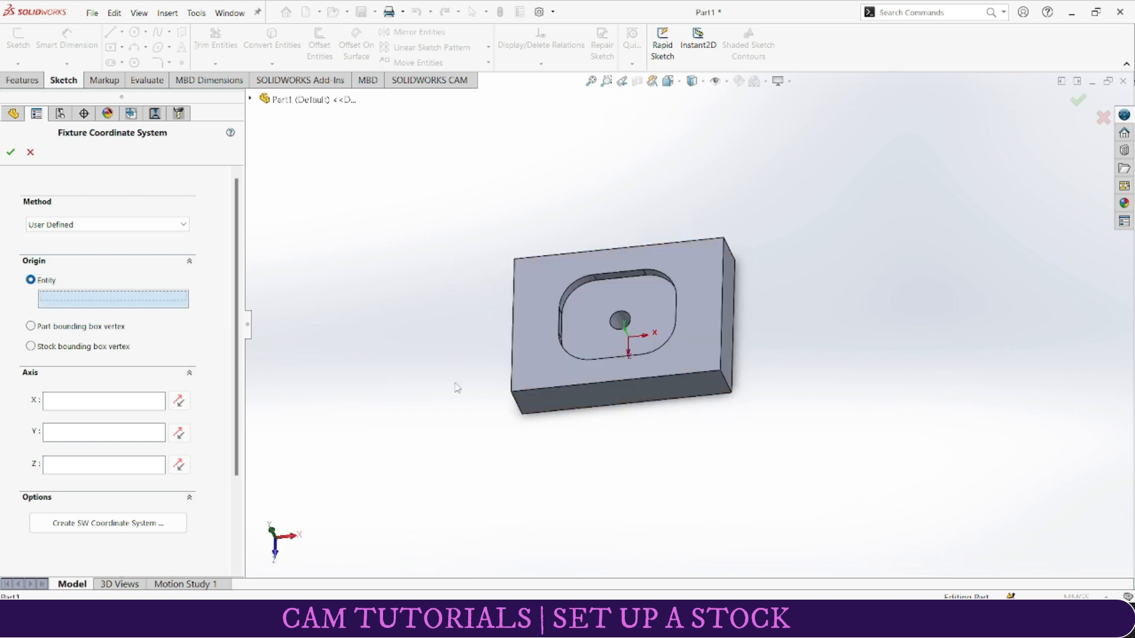
pyautogui.click(512, 393)
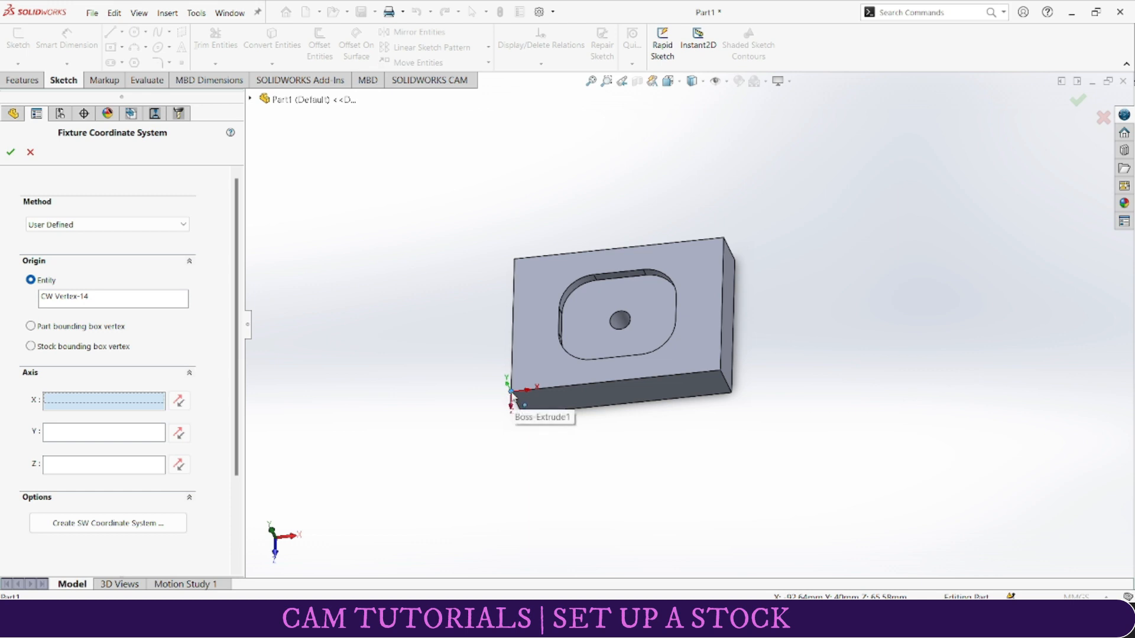
# Step: Place the fixture coordinate system origin on the part bounding box vertex at the centre of the top face and accept it
pyautogui.click(53, 326)
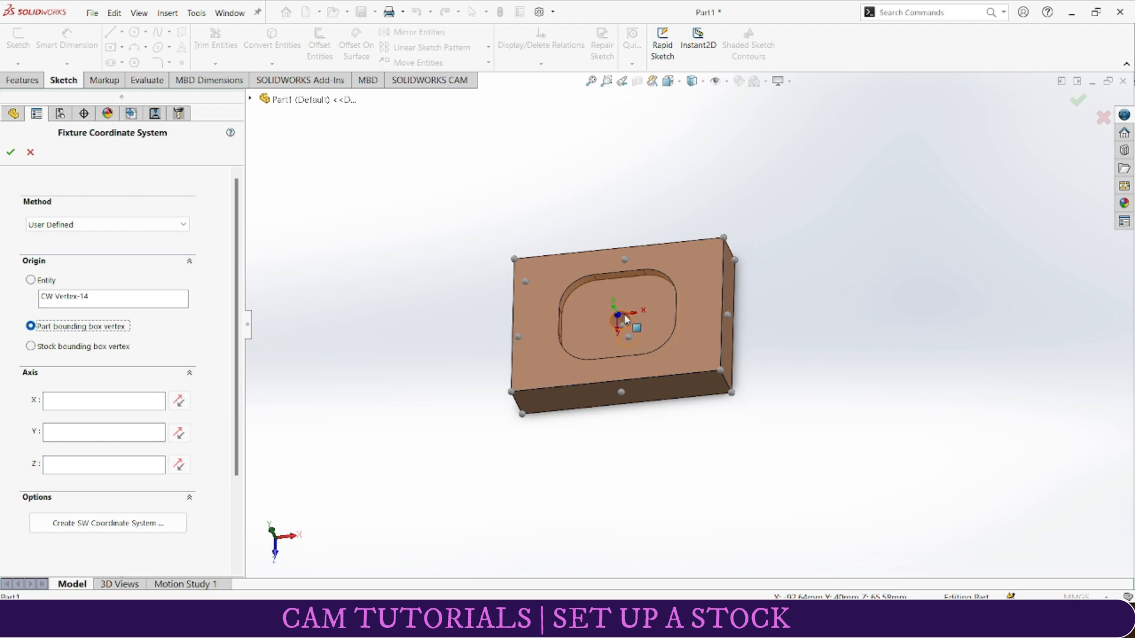
pyautogui.moveTo(625, 320)
pyautogui.mouseDown(button='middle')
pyautogui.moveTo(534, 152)
pyautogui.moveTo(578, 203)
pyautogui.moveTo(639, 231)
pyautogui.moveTo(637, 346)
pyautogui.moveTo(600, 332)
pyautogui.moveTo(618, 275)
pyautogui.moveTo(641, 254)
pyautogui.moveTo(634, 215)
pyautogui.moveTo(656, 195)
pyautogui.moveTo(632, 272)
pyautogui.moveTo(627, 379)
pyautogui.moveTo(634, 307)
pyautogui.mouseUp(button='middle')
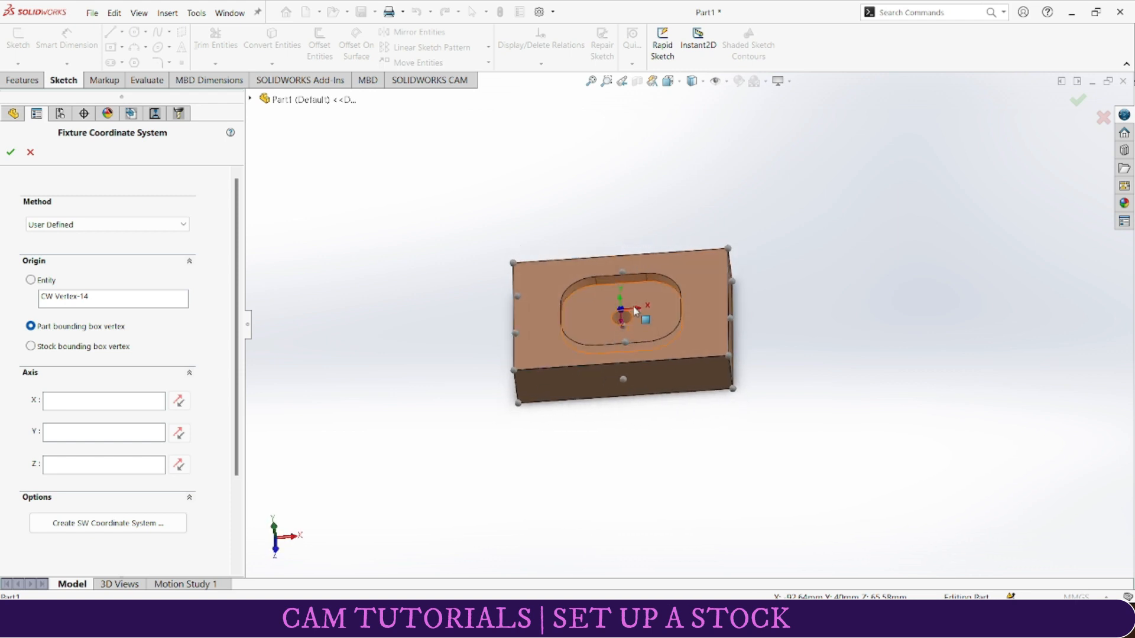
pyautogui.moveTo(637, 350); pyautogui.dragTo(625, 228, button='middle')
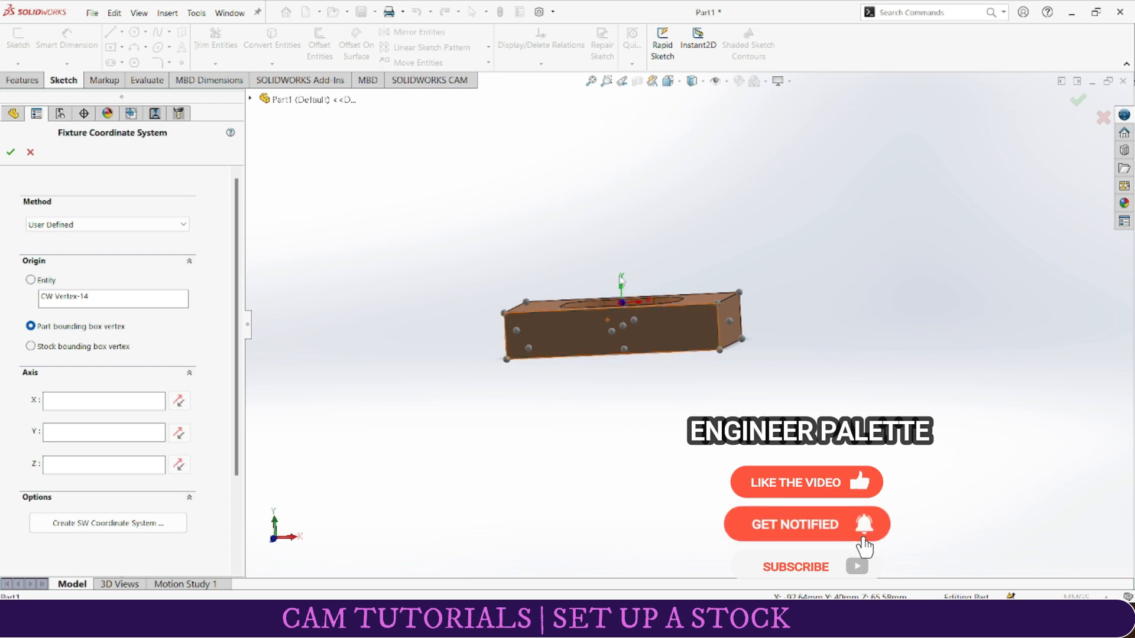
pyautogui.moveTo(627, 354); pyautogui.dragTo(635, 442, button='middle')
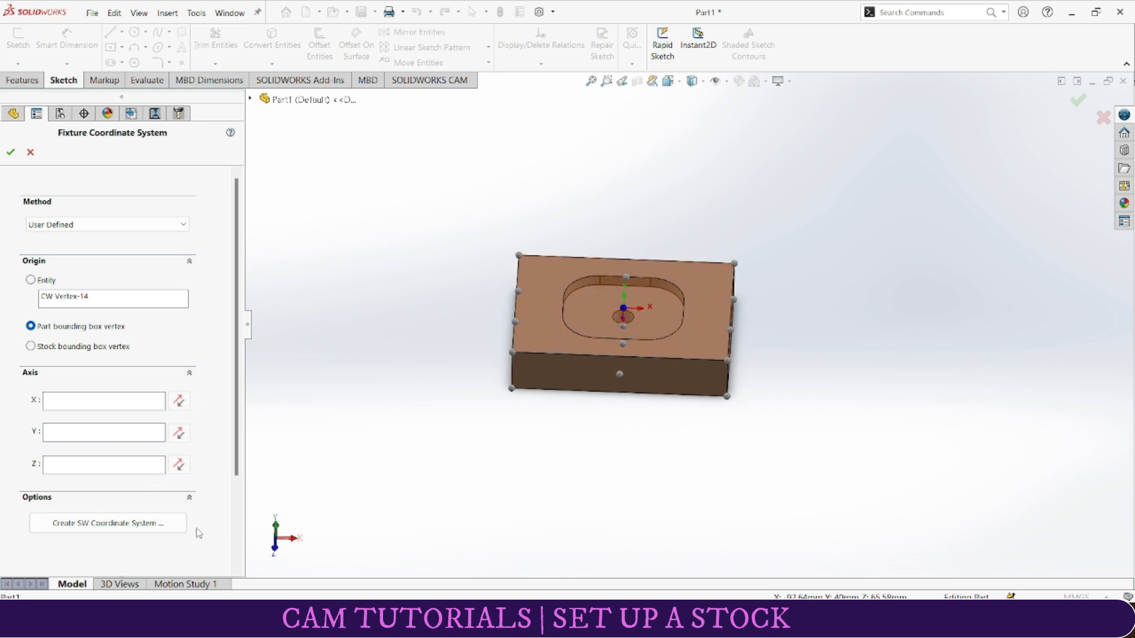
pyautogui.click(10, 151)
pyautogui.moveTo(449, 342); pyautogui.dragTo(414, 362, button='middle')
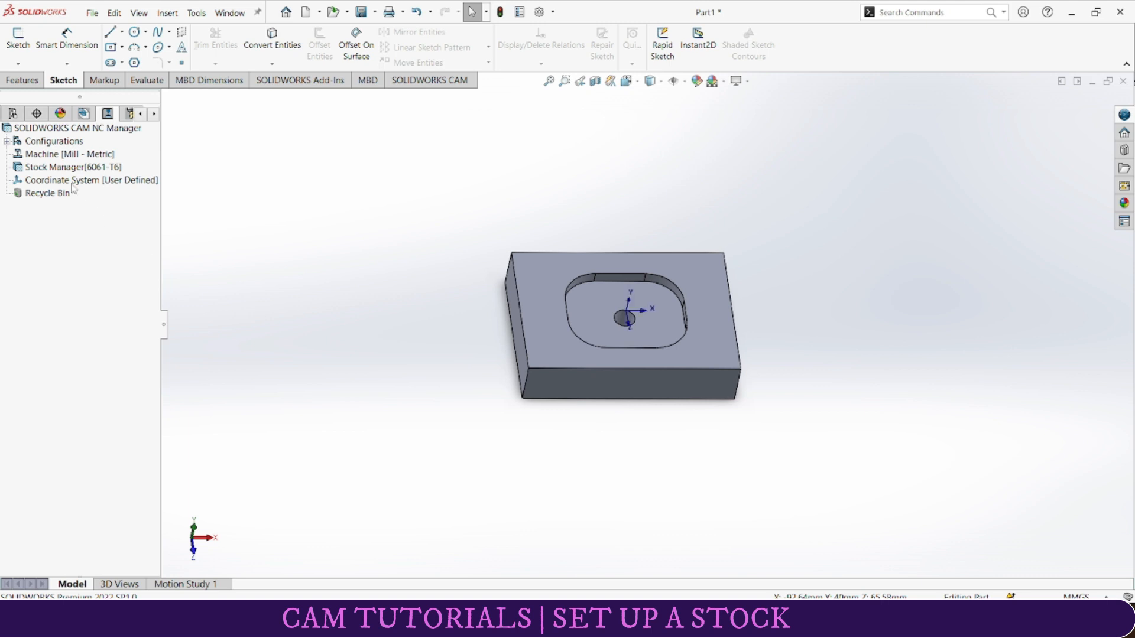
# Step: Edit the stock definition again, trying a 10 mm bounding box offset in X and resetting it to 0 mm
pyautogui.rightClick(81, 169)
pyautogui.click(97, 177)
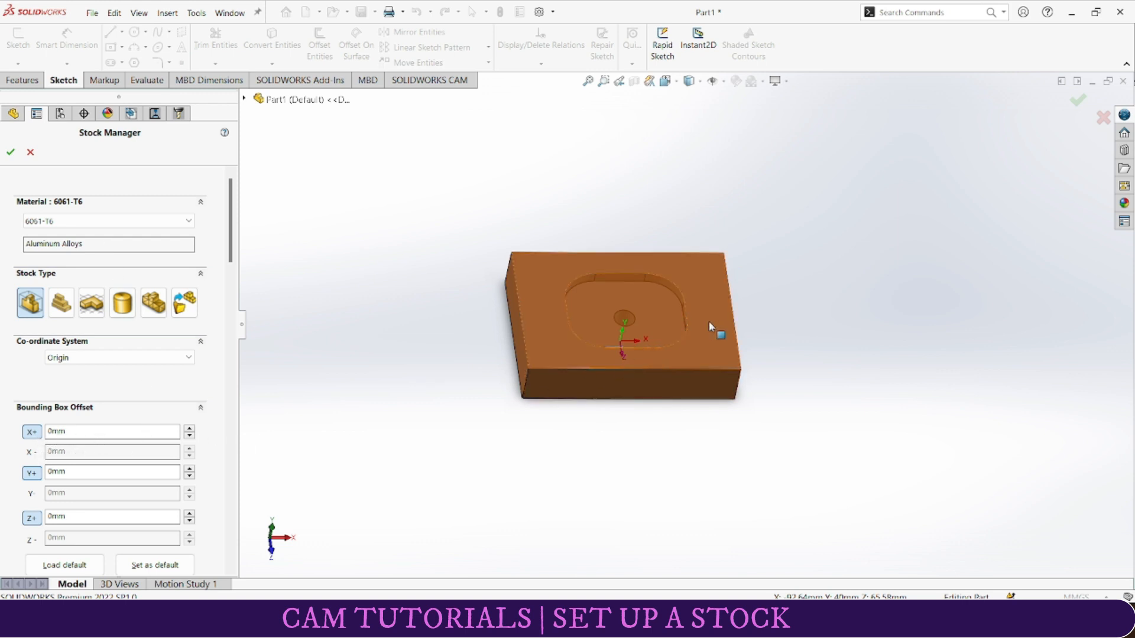
pyautogui.click(189, 429)
pyautogui.click(189, 429)
pyautogui.click(190, 437)
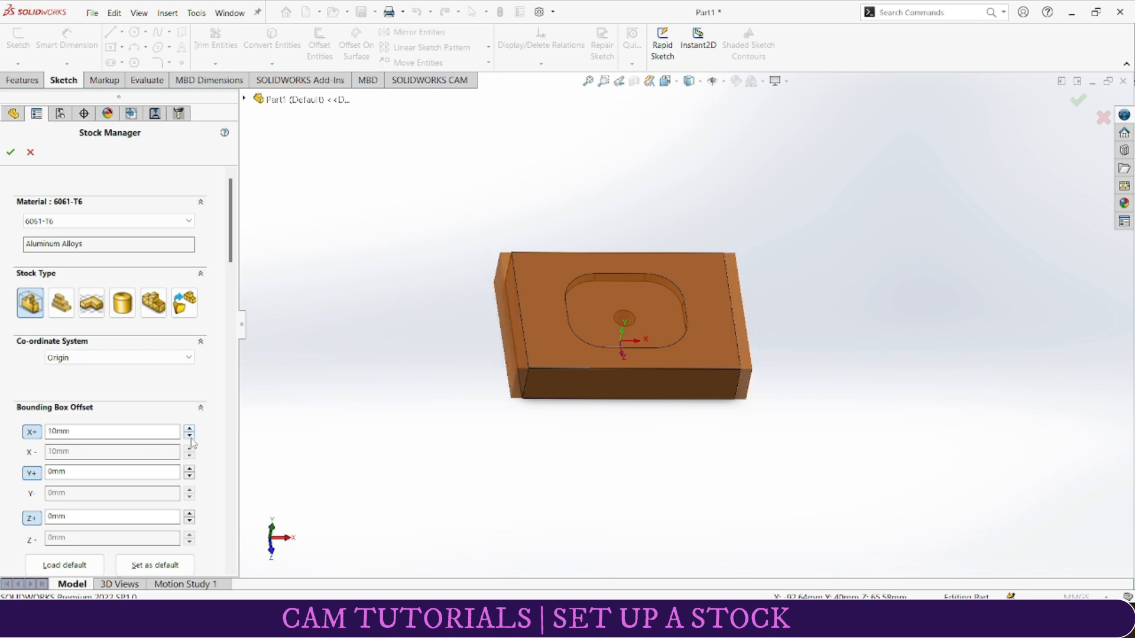
pyautogui.click(189, 437)
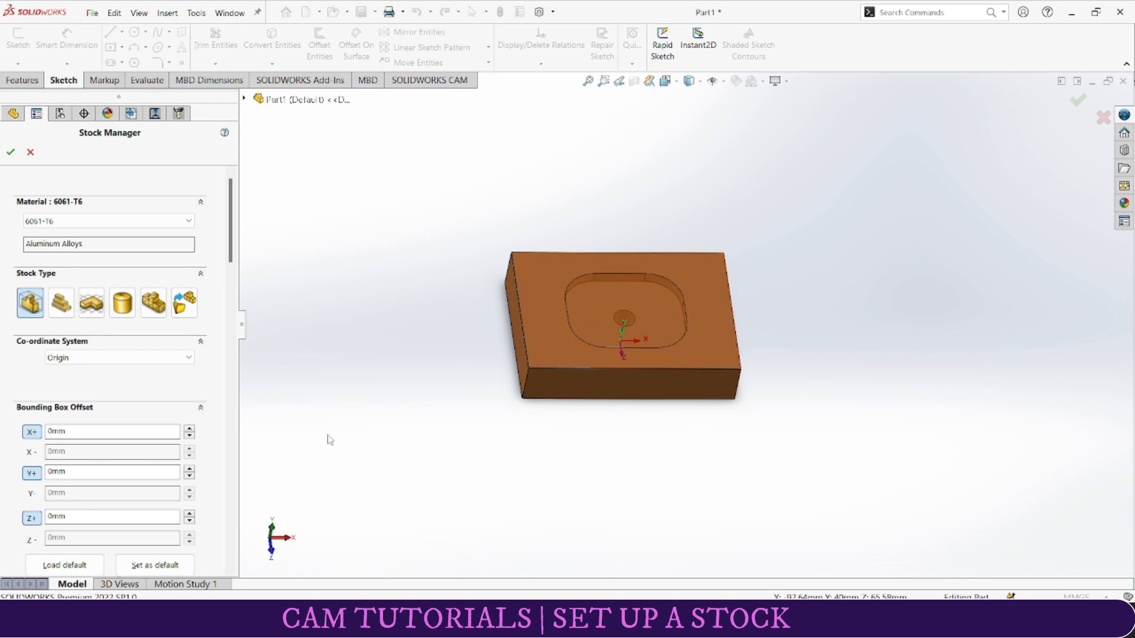
# Step: Set the stock's bounding box offset to 10 mm on both Y sides and inspect the added material
pyautogui.click(189, 470)
pyautogui.moveTo(601, 471); pyautogui.dragTo(542, 271, button='middle')
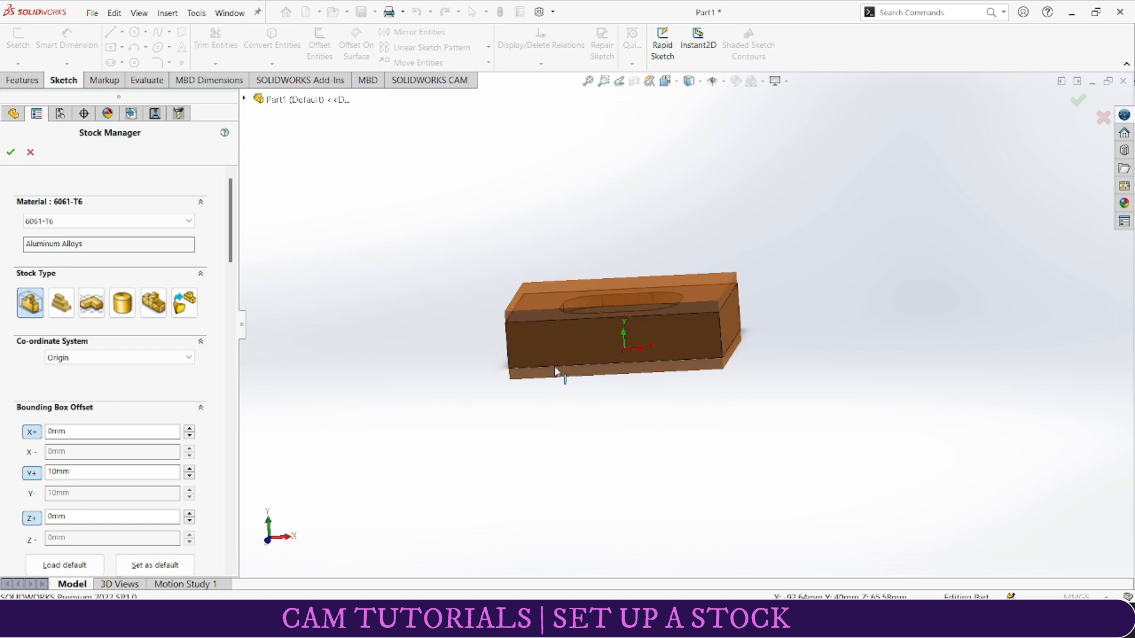
pyautogui.moveTo(537, 392); pyautogui.dragTo(519, 446, button='middle')
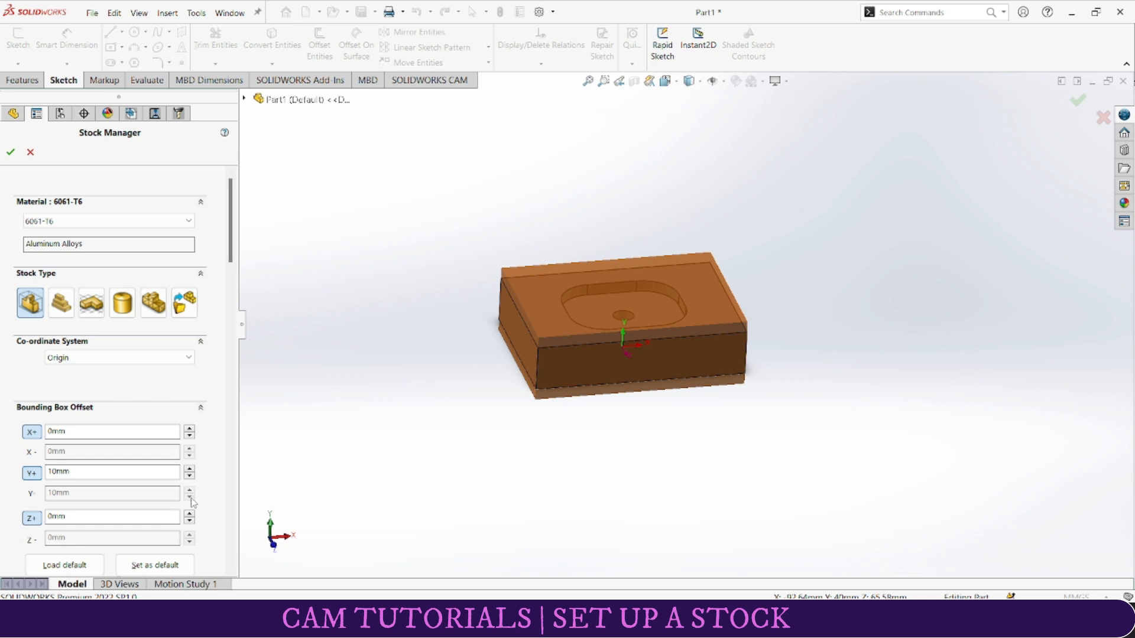
# Step: Unlink the stock's two Y offsets, set the Y- offset to 0 mm, and accept the stock definition
pyautogui.click(32, 476)
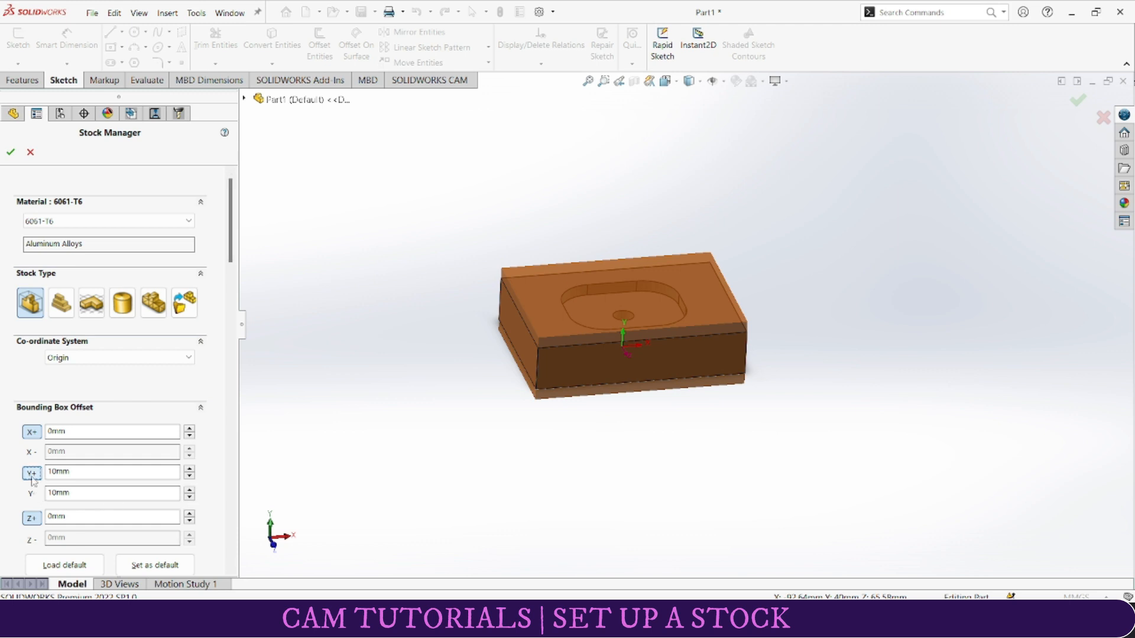
pyautogui.click(189, 497)
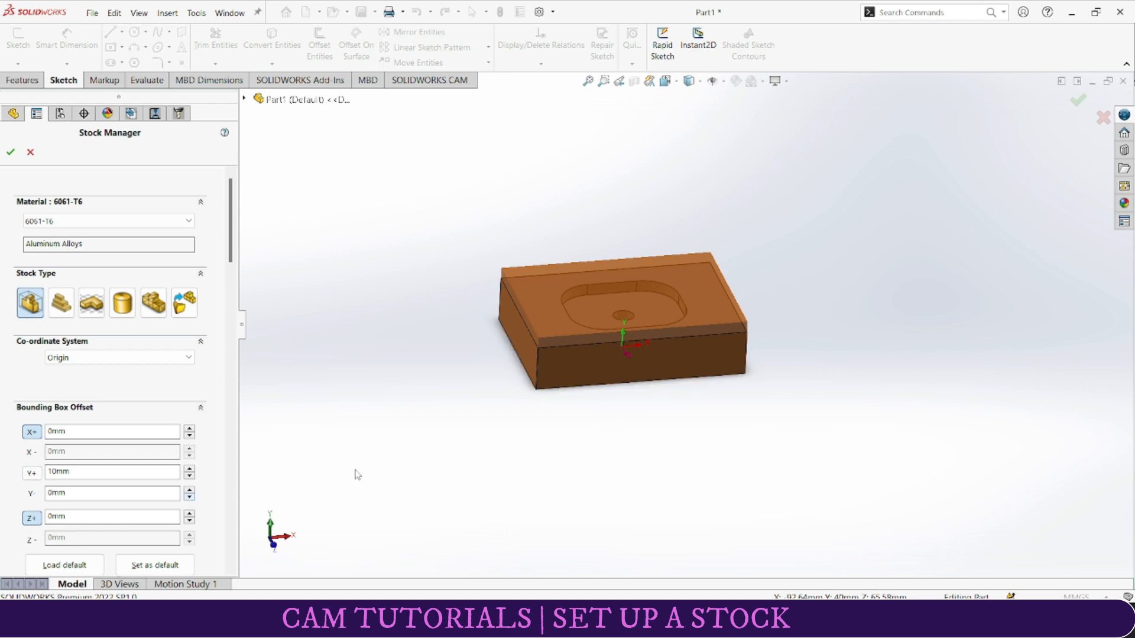
pyautogui.moveTo(687, 389)
pyautogui.mouseDown(button='middle')
pyautogui.moveTo(654, 436)
pyautogui.moveTo(681, 242)
pyautogui.moveTo(656, 232)
pyautogui.moveTo(672, 380)
pyautogui.mouseUp(button='middle')
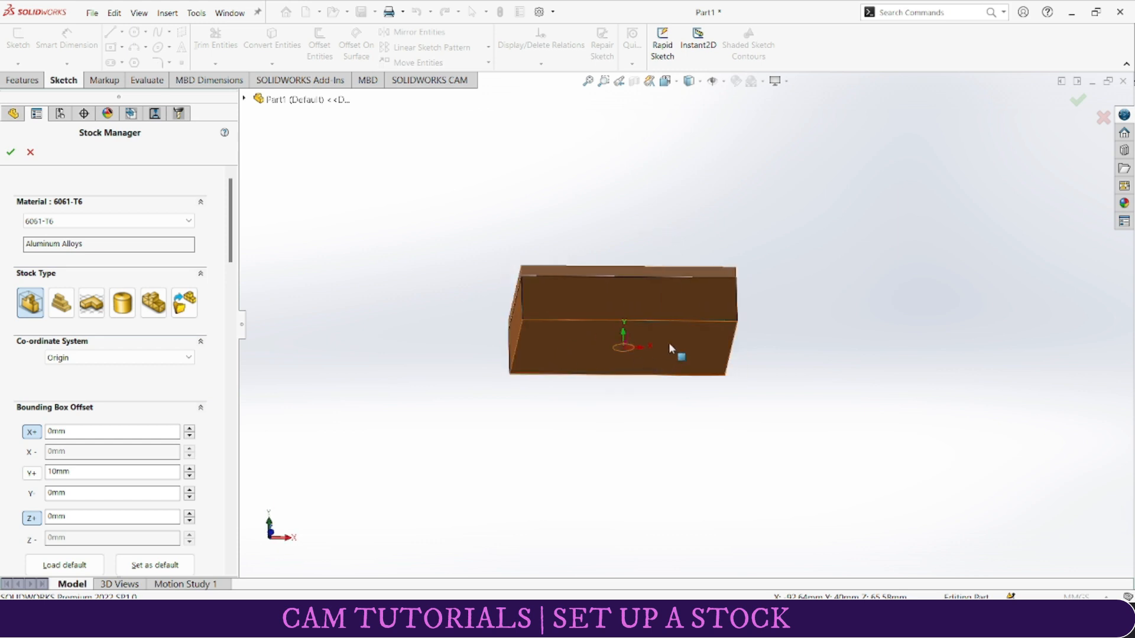
pyautogui.moveTo(602, 345); pyautogui.dragTo(650, 331, button='middle')
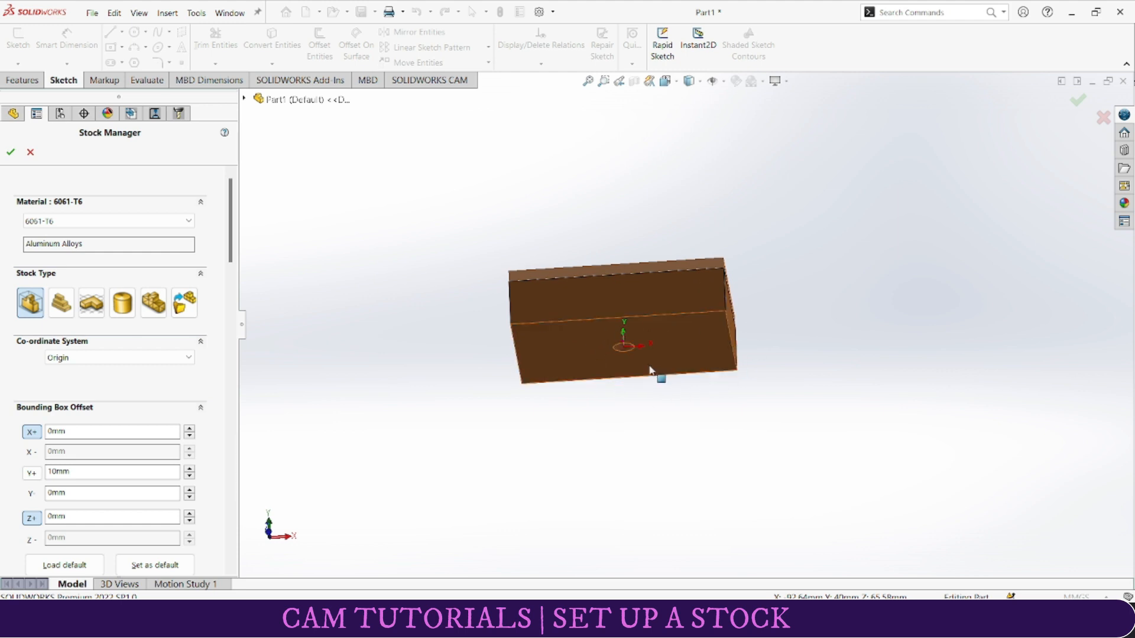
pyautogui.moveTo(760, 324); pyautogui.dragTo(549, 435, button='middle')
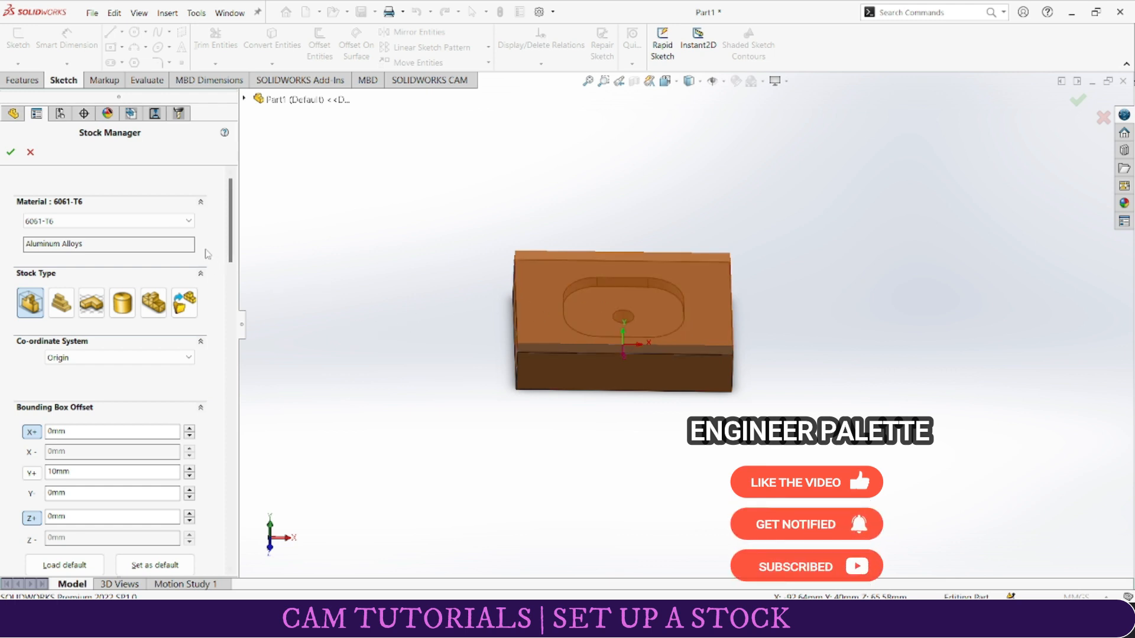
pyautogui.click(11, 152)
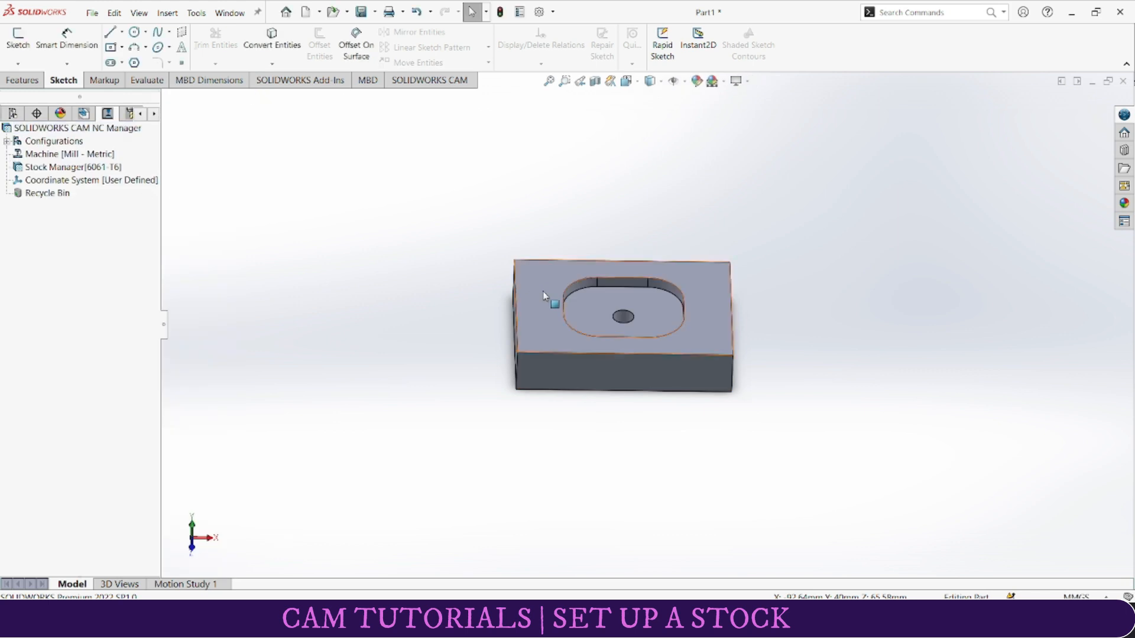
pyautogui.click(33, 167)
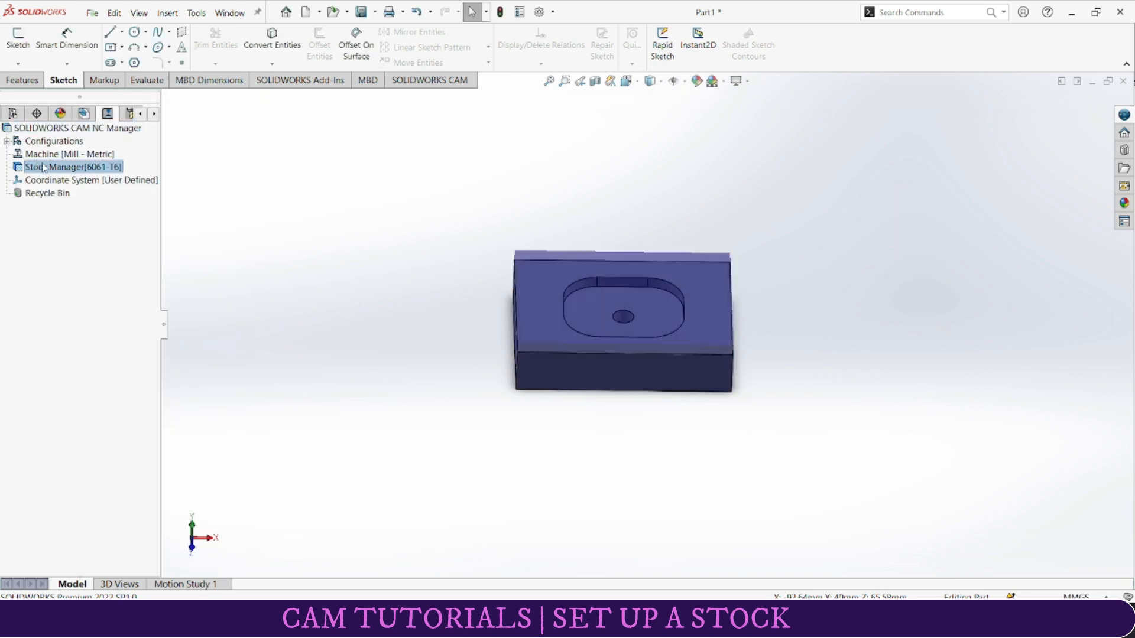
pyautogui.moveTo(583, 423)
pyautogui.mouseDown(button='middle')
pyautogui.moveTo(595, 303)
pyautogui.moveTo(653, 294)
pyautogui.moveTo(542, 380)
pyautogui.moveTo(588, 414)
pyautogui.mouseUp(button='middle')
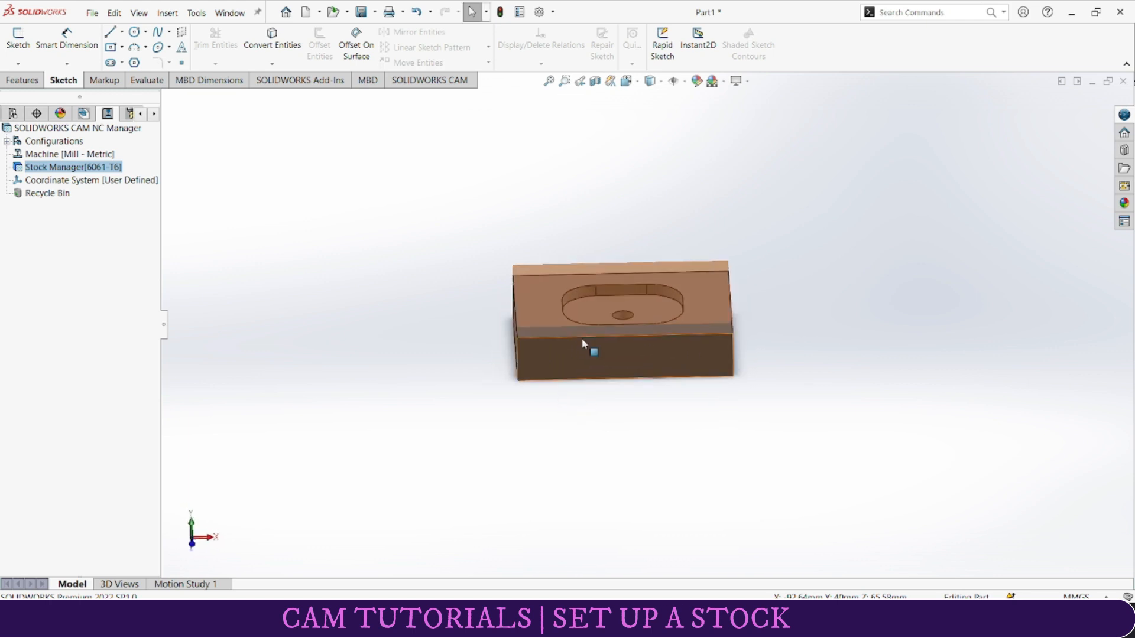